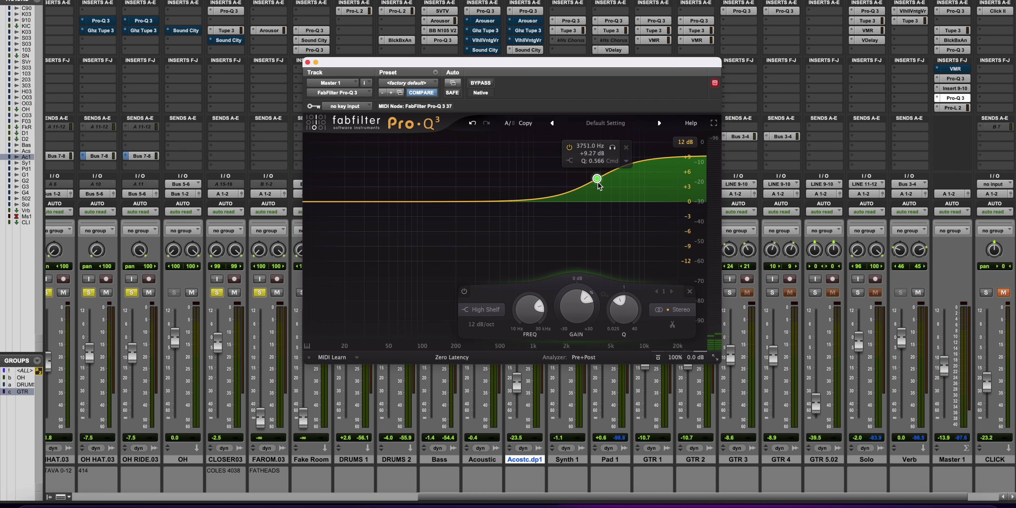
# - Drag a new Low Cut band from the low end of the acoustic track's Pro-Q 3 curve
pyautogui.moveTo(310, 202); pyautogui.dragTo(405, 166)
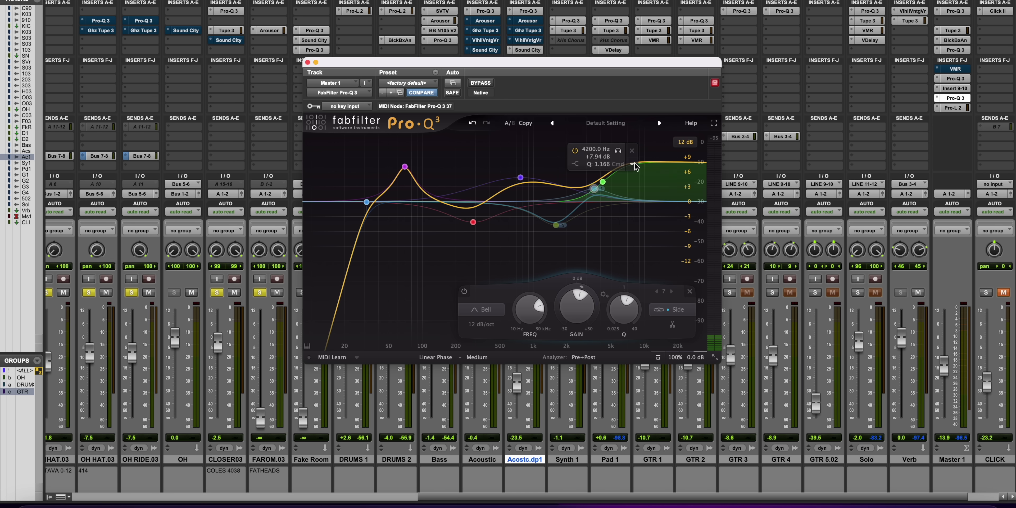
# - Set the 4200 Hz high-shelf band's stereo placement to Mid
pyautogui.click(632, 164)
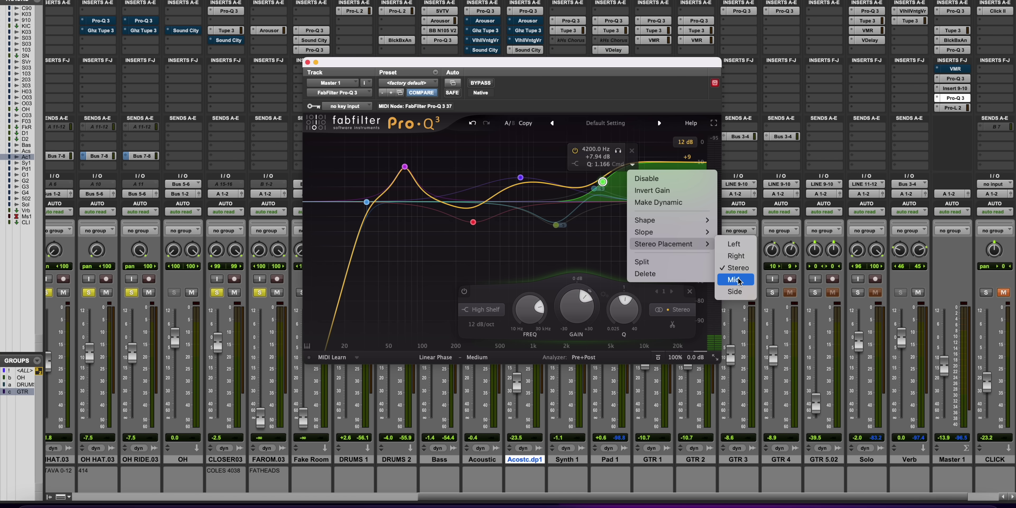
pyautogui.click(737, 278)
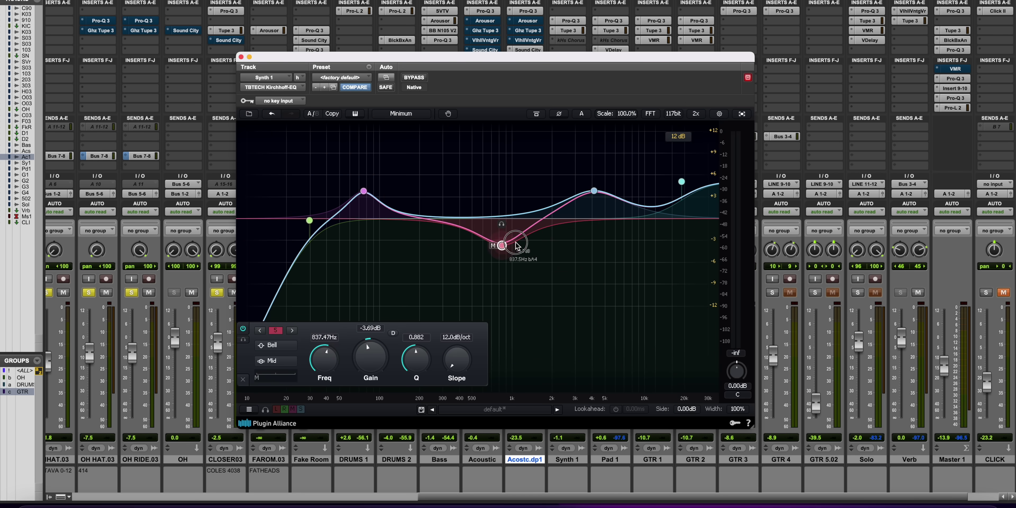
# - Add a Kirchhoff-EQ bell band near 1 kHz, boosted to about +4 dB
pyautogui.moveTo(499, 213); pyautogui.dragTo(510, 190)
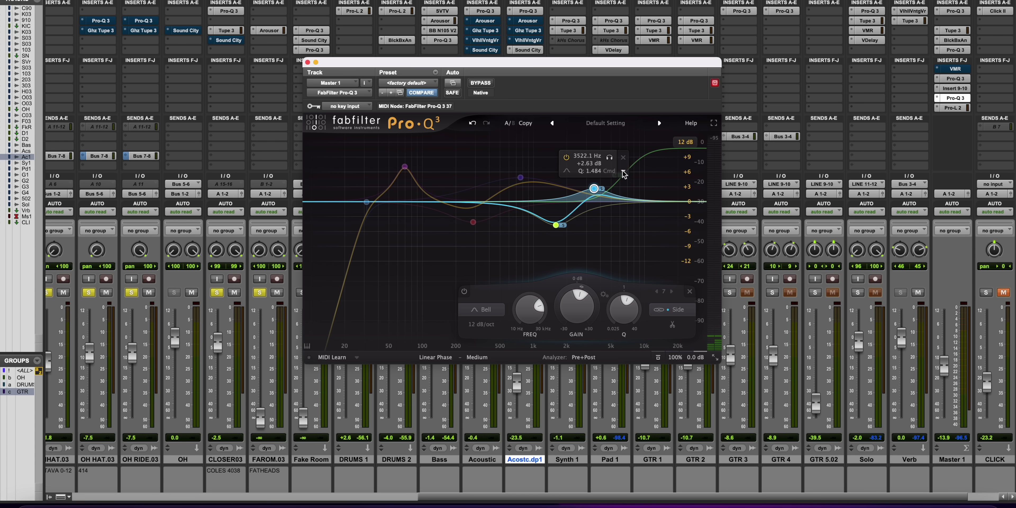
# - Change the 3522 Hz bell band's stereo placement from Side to Mid
pyautogui.click(623, 171)
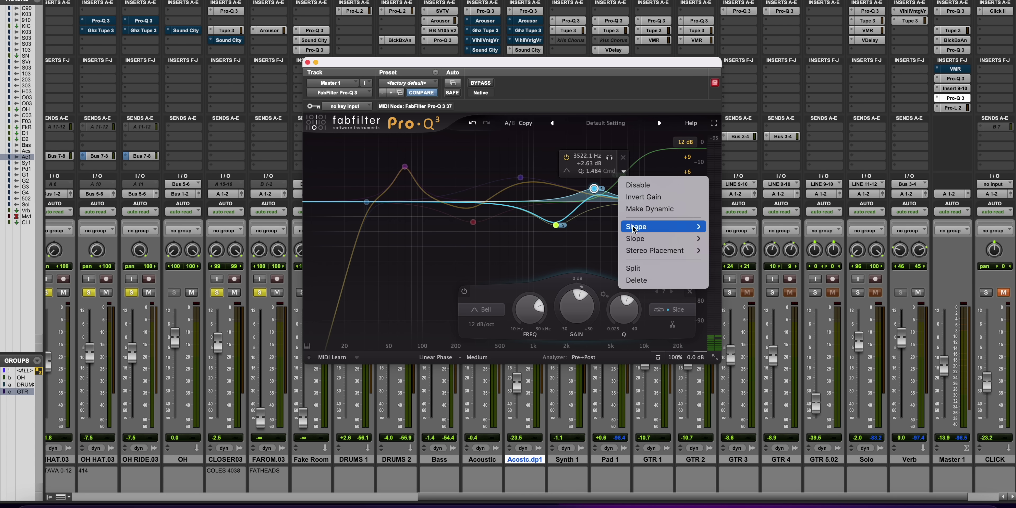
pyautogui.click(729, 291)
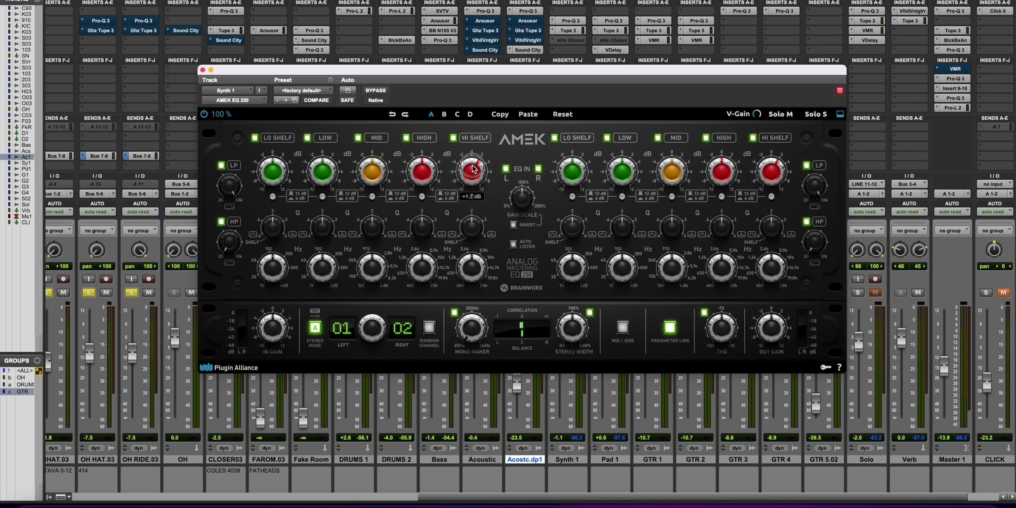
# - Set AMEK high shelf toward 10 kHz, low shelf +3 dB at ~83 Hz, 29 Hz high-pass, mid +7.2 dB
pyautogui.moveTo(469, 274); pyautogui.dragTo(472, 249)
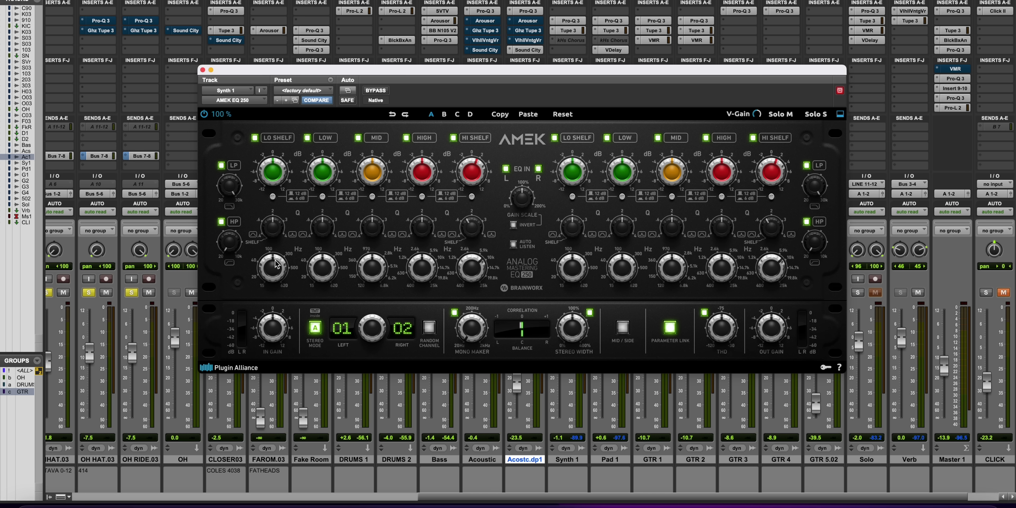
pyautogui.moveTo(275, 232); pyautogui.dragTo(275, 209)
pyautogui.moveTo(276, 174); pyautogui.dragTo(279, 165)
pyautogui.moveTo(269, 276); pyautogui.dragTo(265, 290)
pyautogui.moveTo(229, 248); pyautogui.dragTo(233, 242)
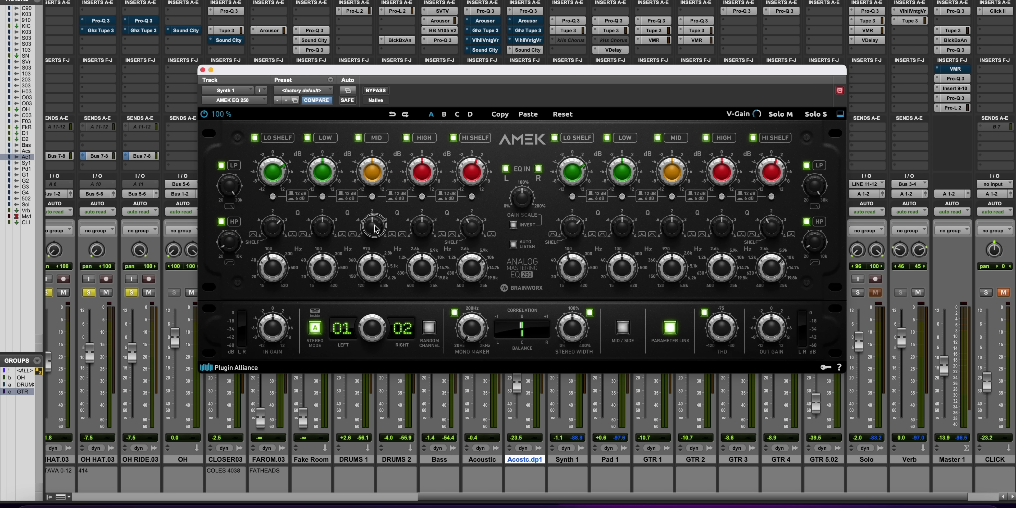
pyautogui.moveTo(371, 176); pyautogui.dragTo(377, 148)
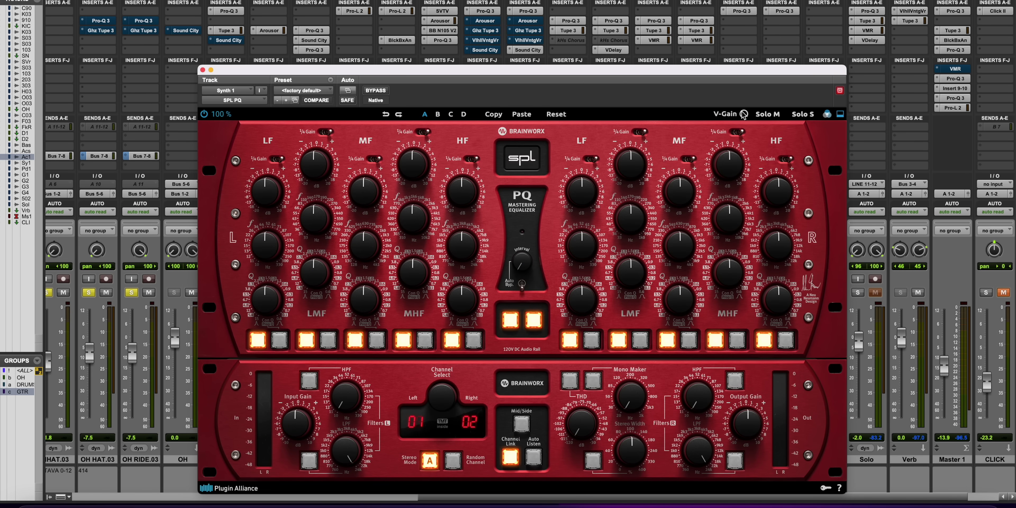
# - Give the SPL PQ the Black colour scheme and raise its HF gain to about 3.5 dB
pyautogui.click(828, 114)
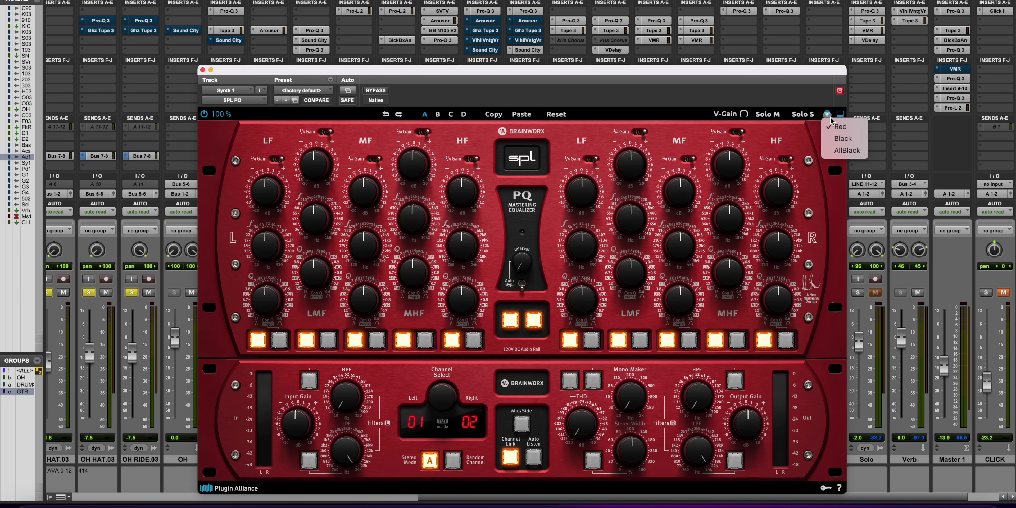
pyautogui.click(837, 149)
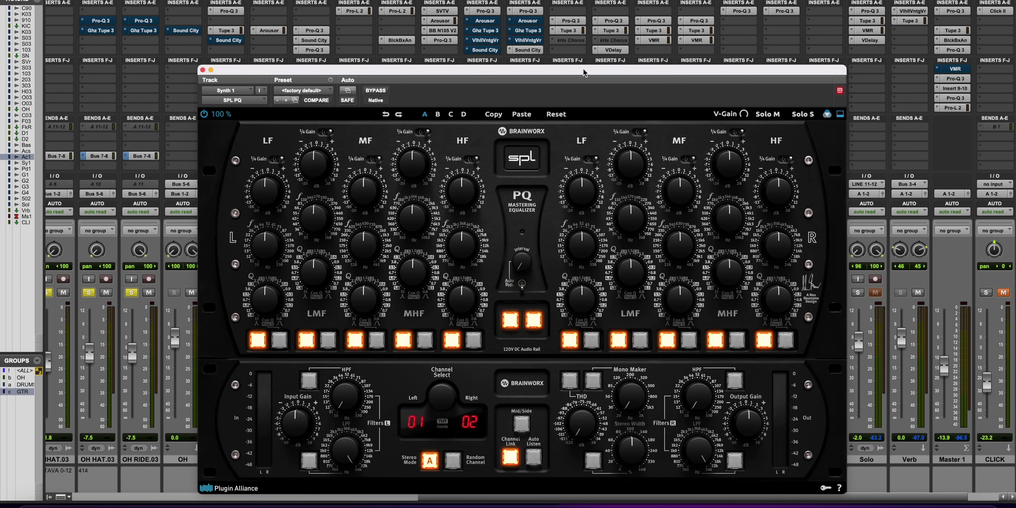
pyautogui.moveTo(583, 72); pyautogui.dragTo(578, 31)
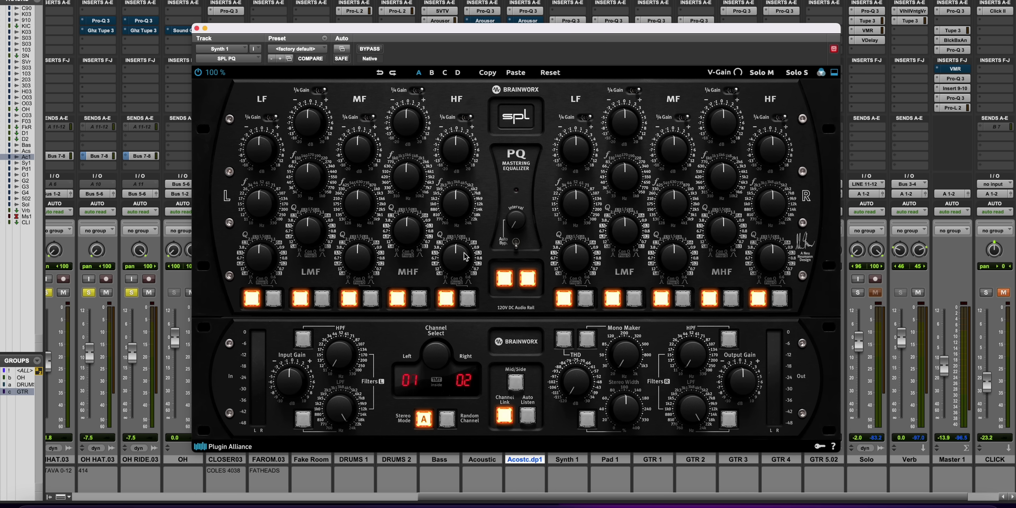
pyautogui.moveTo(456, 157); pyautogui.dragTo(456, 136)
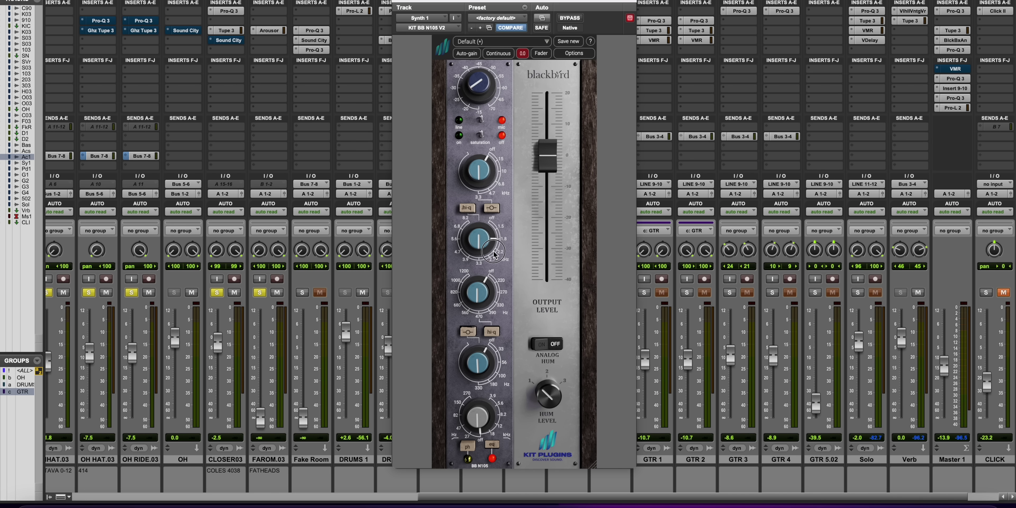
pyautogui.moveTo(478, 242)
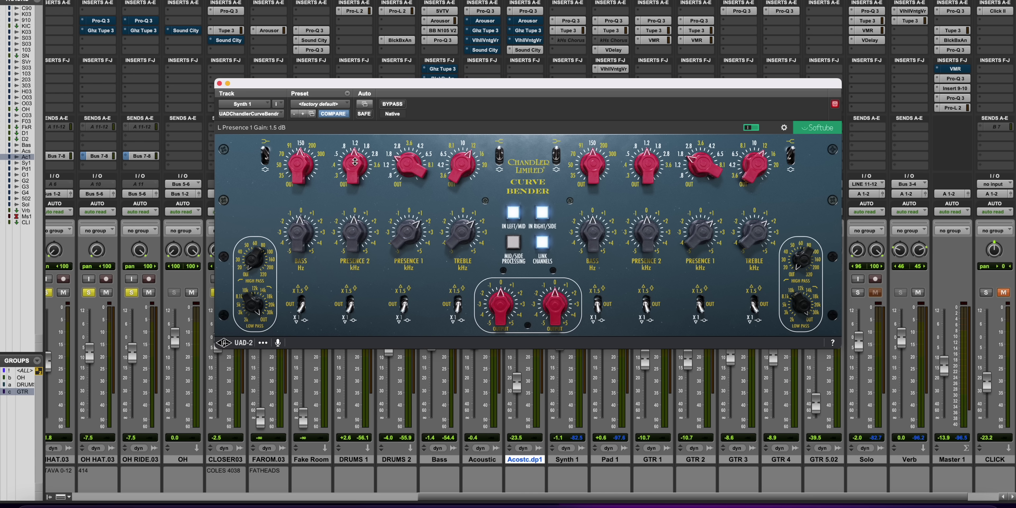
# - Set Curve Bender Presence 2 to 0.3 kHz and bass to 91 Hz, adjusting bass gain and shelf shape
pyautogui.moveTo(355, 162); pyautogui.dragTo(357, 246)
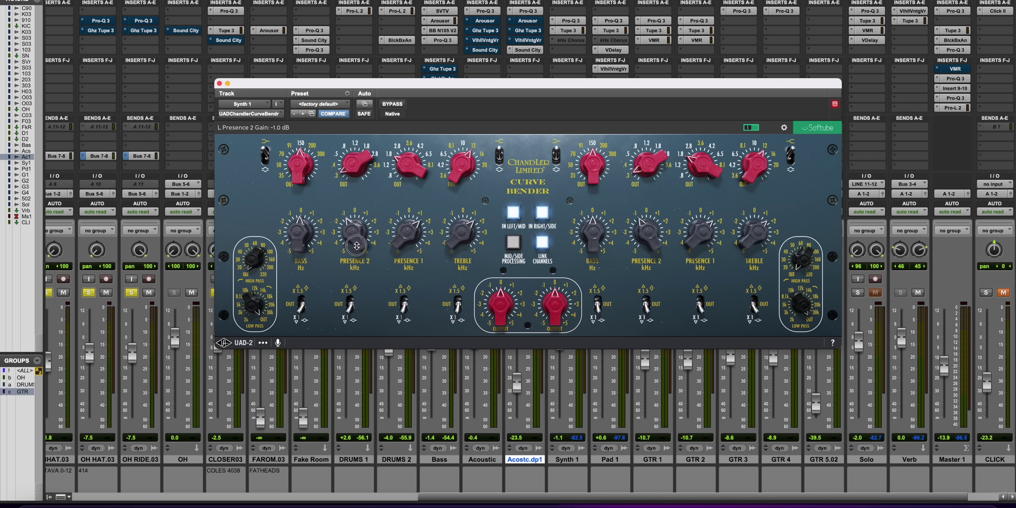
pyautogui.moveTo(297, 169); pyautogui.dragTo(296, 193)
pyautogui.moveTo(297, 233); pyautogui.dragTo(297, 222)
pyautogui.click(265, 156)
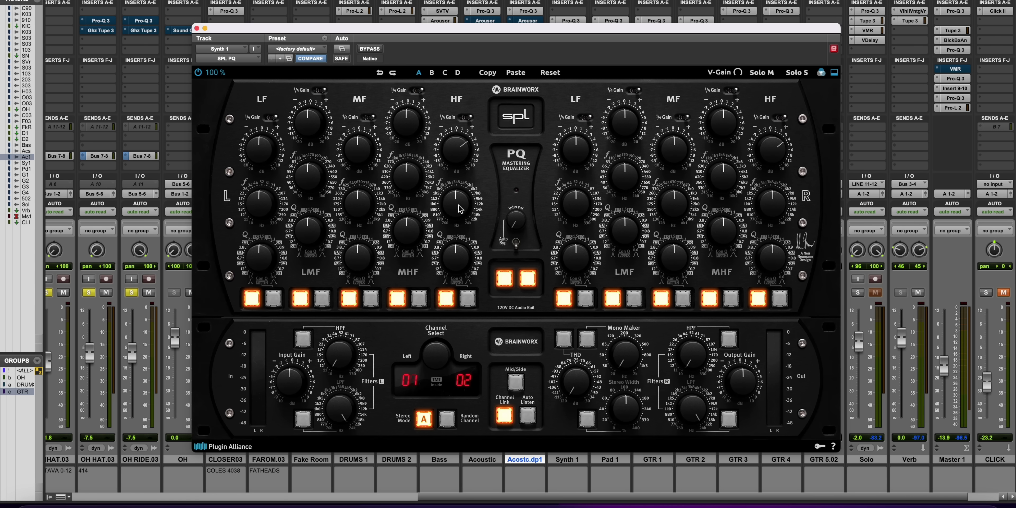
# - Set the SPL PQ HF band to 1900 Hz with a Q of 1.250
pyautogui.moveTo(458, 209); pyautogui.dragTo(452, 231)
pyautogui.moveTo(453, 262); pyautogui.dragTo(455, 284)
# - Nudge the SPL PQ HF gain up by about 1 dB
pyautogui.moveTo(455, 150); pyautogui.dragTo(456, 145)
pyautogui.scroll(2, 459, 151)
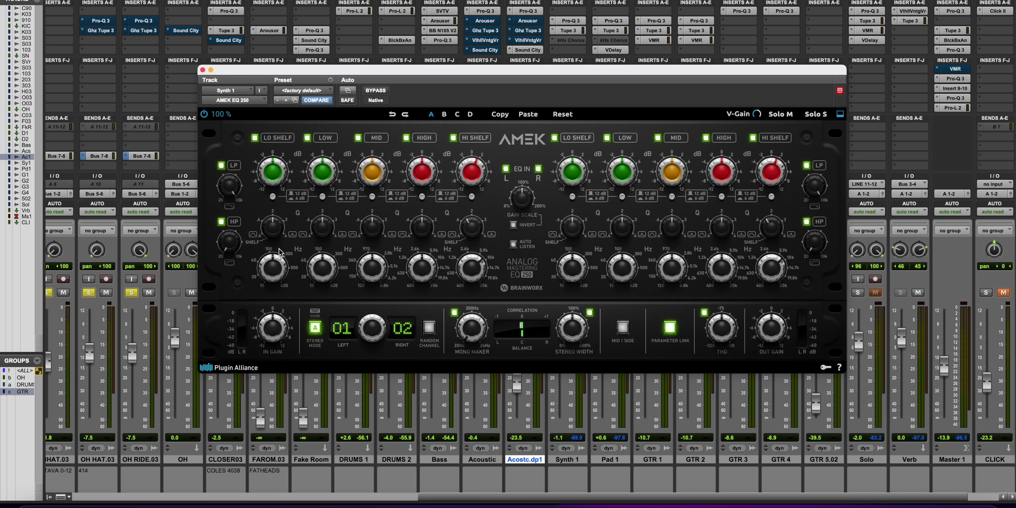
# - Boost the AMEK low shelf to about +3.5 dB and lower its frequency
pyautogui.moveTo(274, 231); pyautogui.dragTo(278, 163)
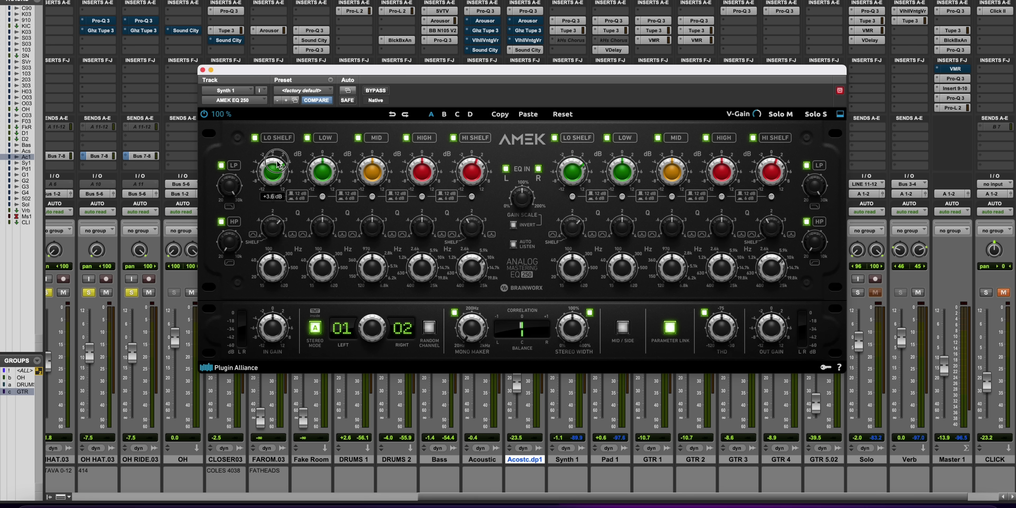
pyautogui.moveTo(267, 278); pyautogui.dragTo(268, 269)
pyautogui.moveTo(228, 247)
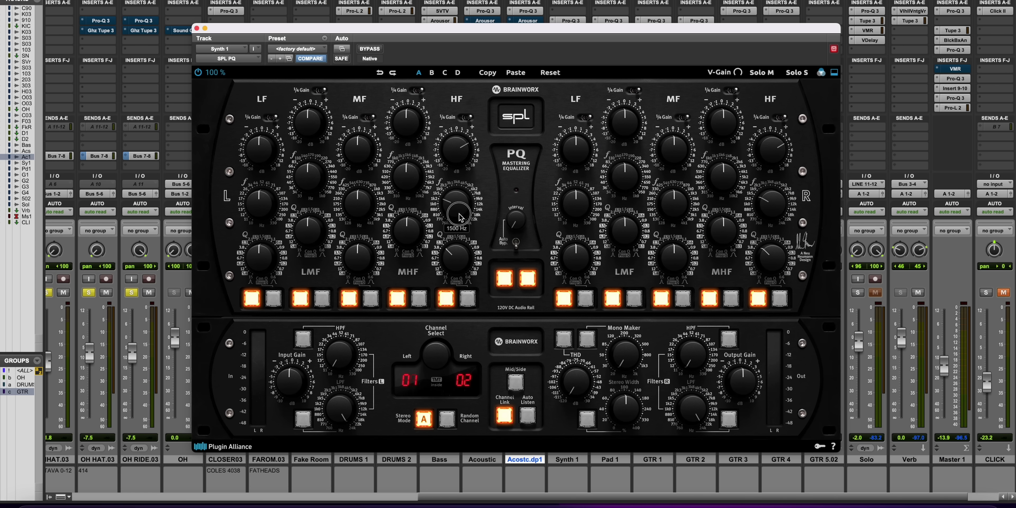
# - Lower the EQ's high-band frequency from 1500 Hz to 1200 Hz
pyautogui.moveTo(460, 218); pyautogui.dragTo(460, 221)
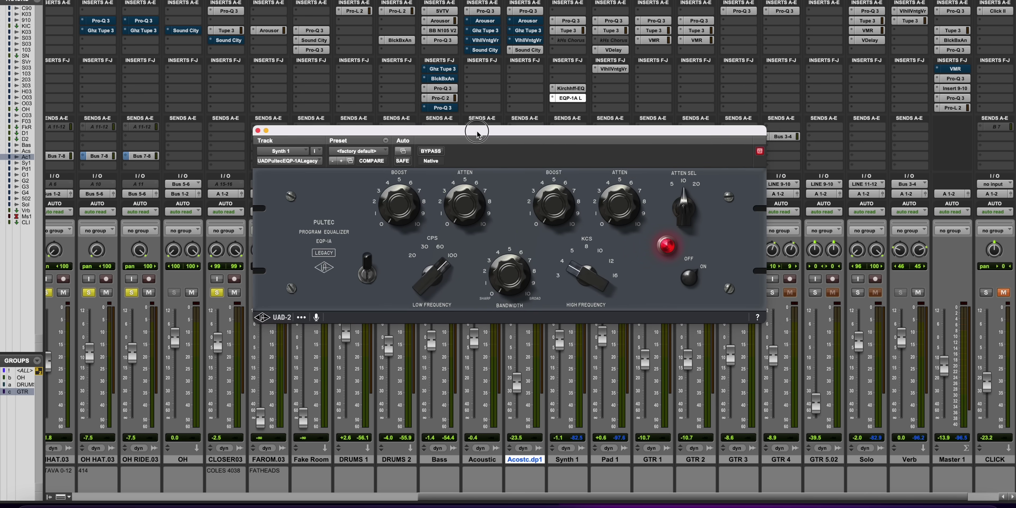
# - Raise the Pultec's high boost frequency to about 10 kHz and widen its bandwidth
pyautogui.moveTo(482, 141); pyautogui.dragTo(496, 133)
pyautogui.moveTo(598, 273); pyautogui.dragTo(601, 221)
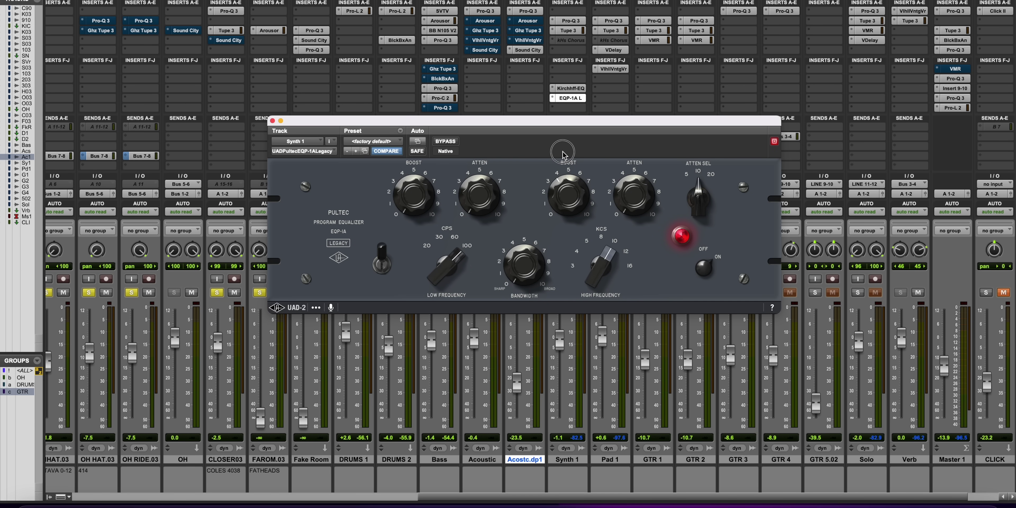
pyautogui.moveTo(511, 240); pyautogui.dragTo(522, 235)
# - Set the Pultec's low frequency to 60 cps, boost to about 4.5, and raise attenuation
pyautogui.moveTo(447, 270); pyautogui.dragTo(442, 288)
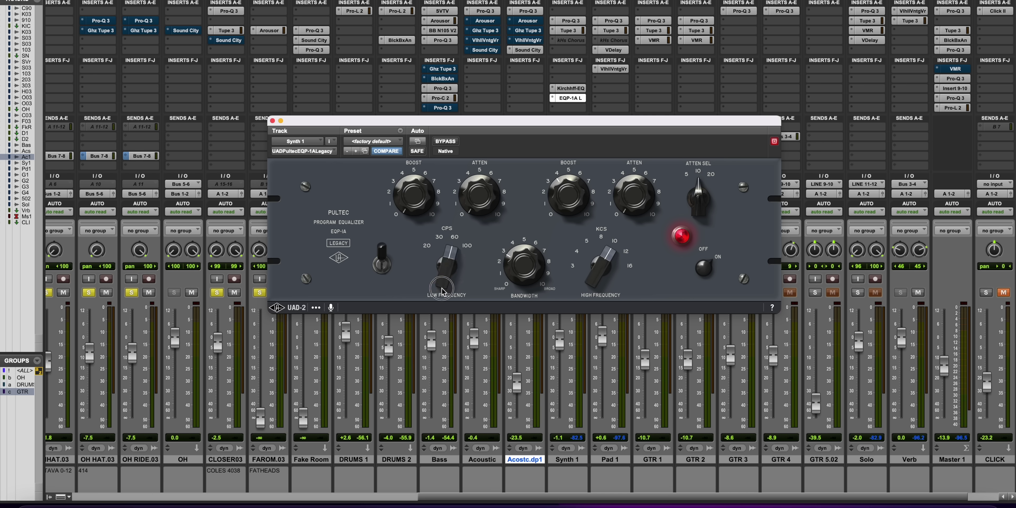
pyautogui.moveTo(414, 198); pyautogui.dragTo(418, 158)
pyautogui.moveTo(472, 198); pyautogui.dragTo(479, 165)
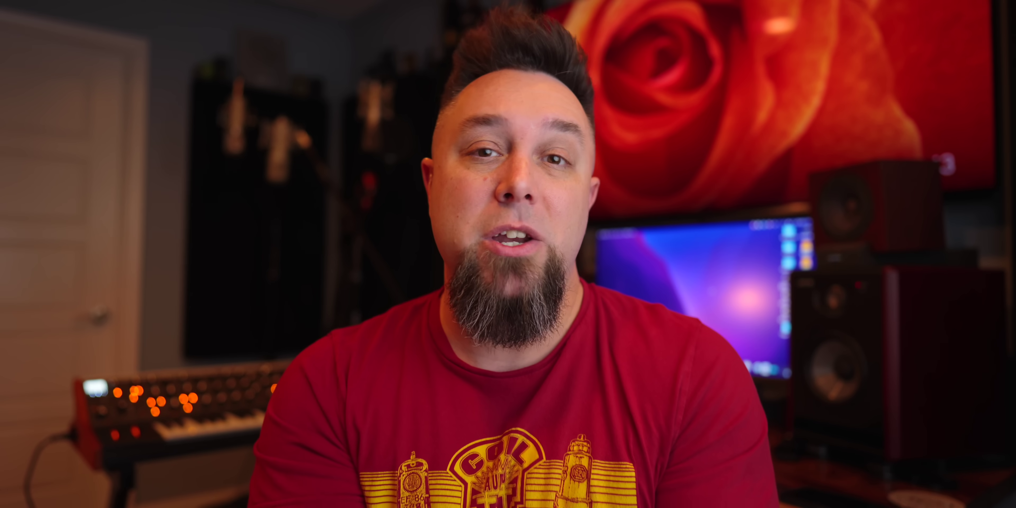